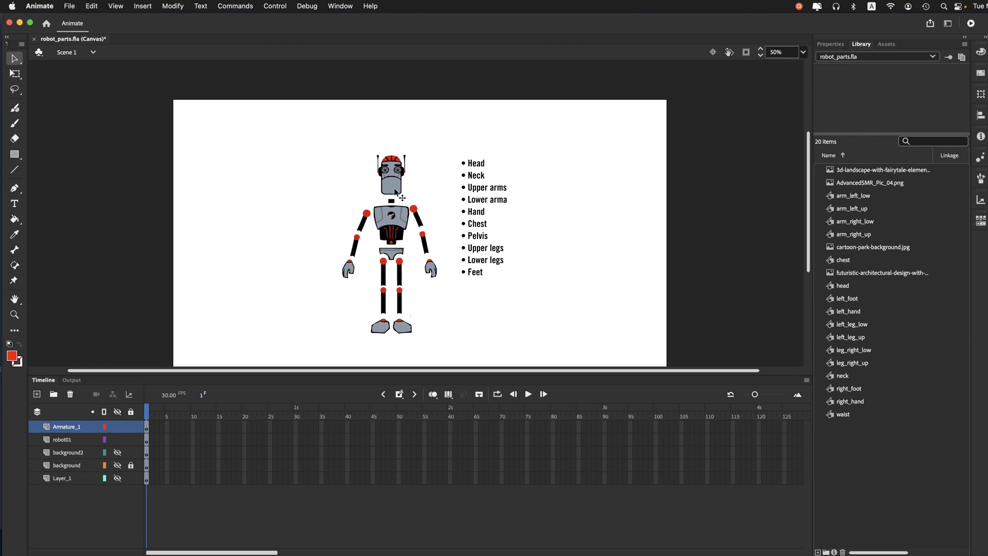
Click through the robot's chest, right lower arm, right hand and both feet, then clear the selection.
left_click(396, 198)
left_click(398, 223)
left_click(420, 219)
left_click(426, 250)
left_click(432, 270)
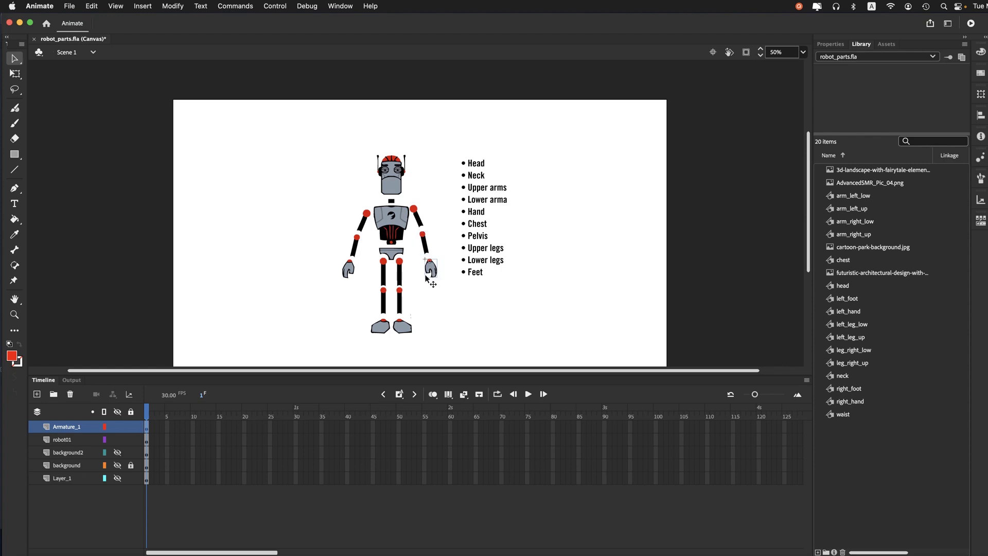
left_click(405, 326)
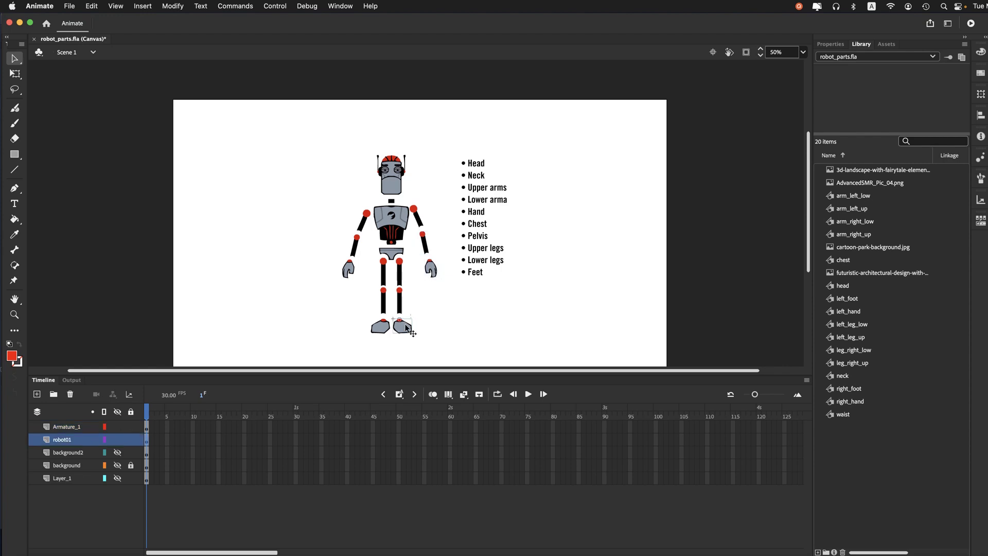
left_click(381, 332)
left_click(268, 297)
In Photoshop, toggle the body-part layers' visibility and save robot.psd, then return to Animate.
key("super+Tab")
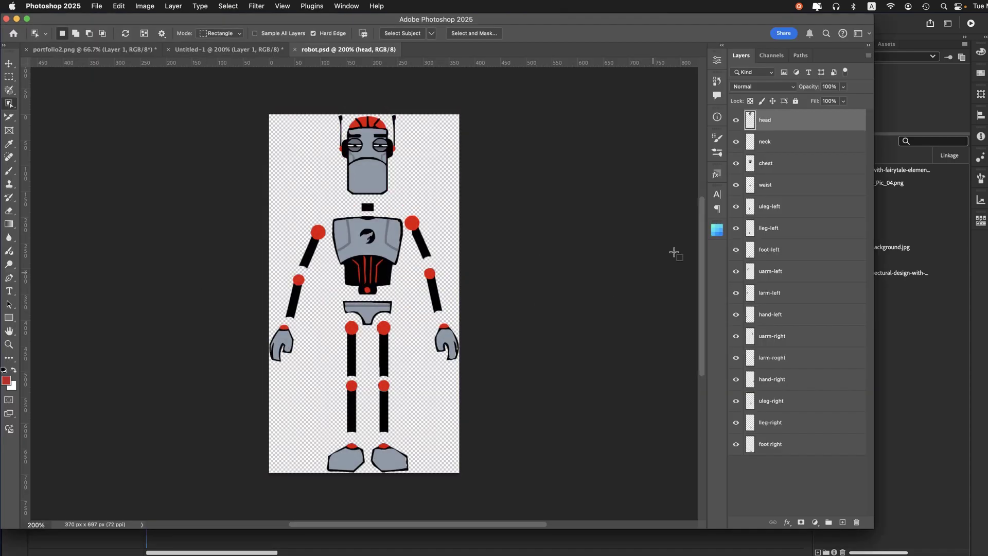
mouse_move(736, 125)
left_mouse_down()
mouse_move(743, 431)
mouse_move(736, 122)
left_mouse_up()
key("super+s")
key("super+Tab")
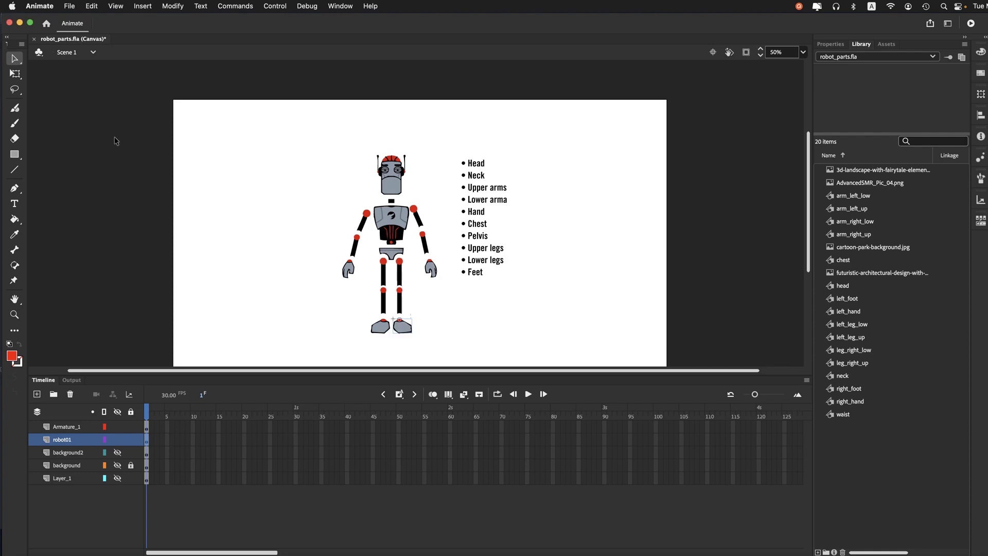
Create a new 1920×1080 HTML5 Canvas document at 30 fps and fit the stage in the window.
left_click(70, 7)
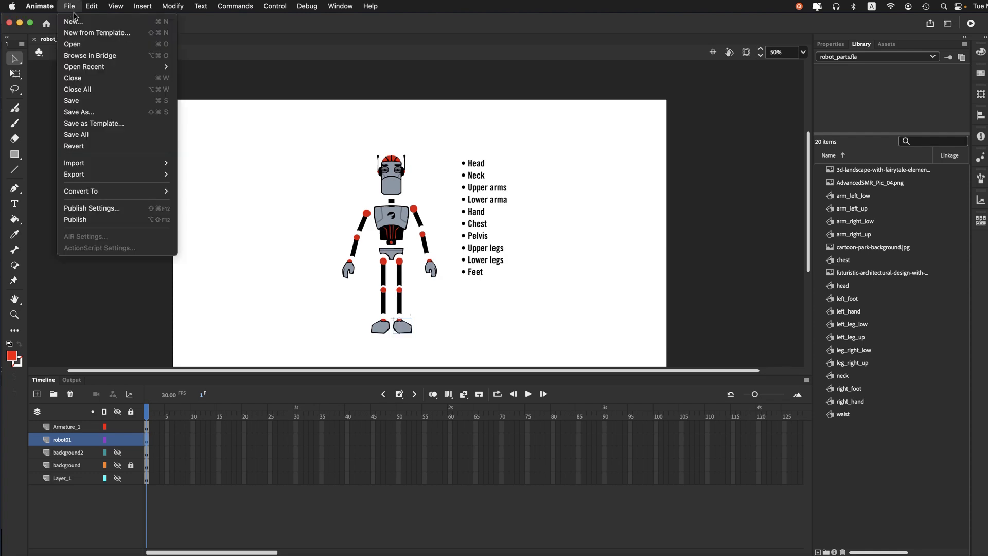
left_click(73, 12)
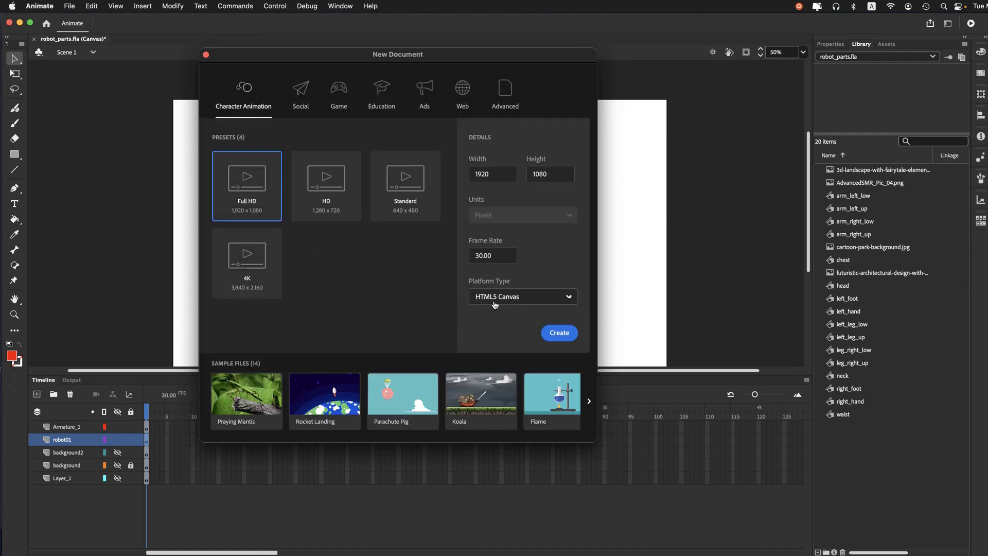
left_click(561, 339)
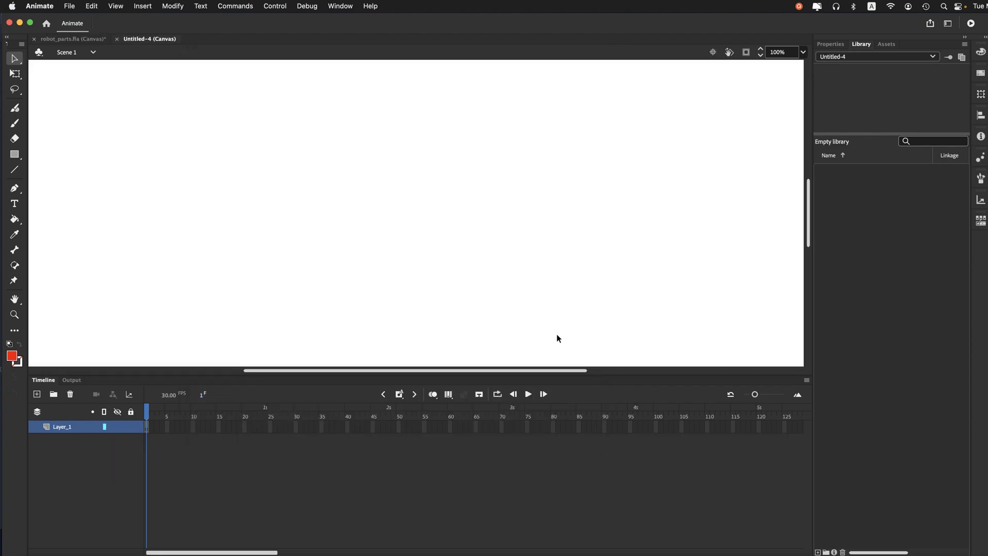
left_click(803, 52)
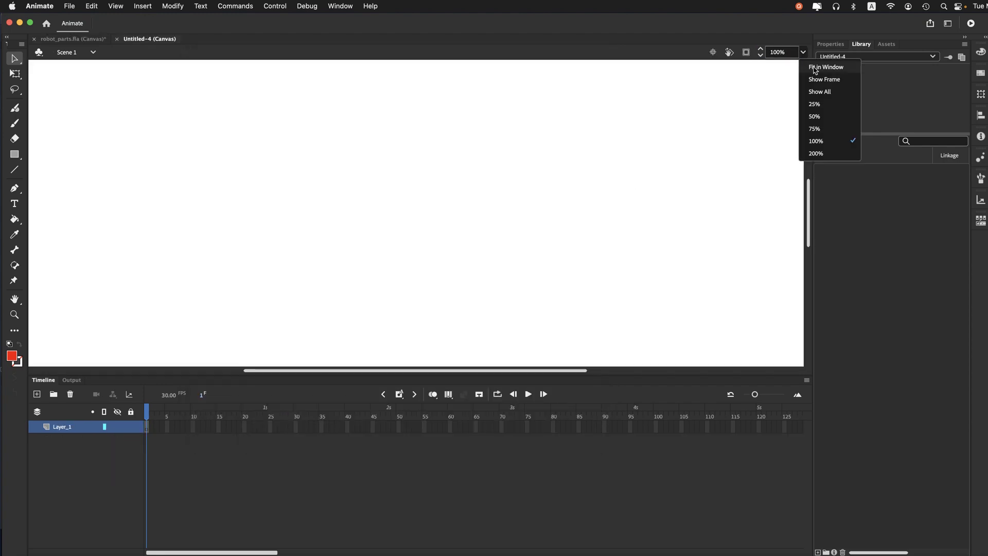
left_click(814, 69)
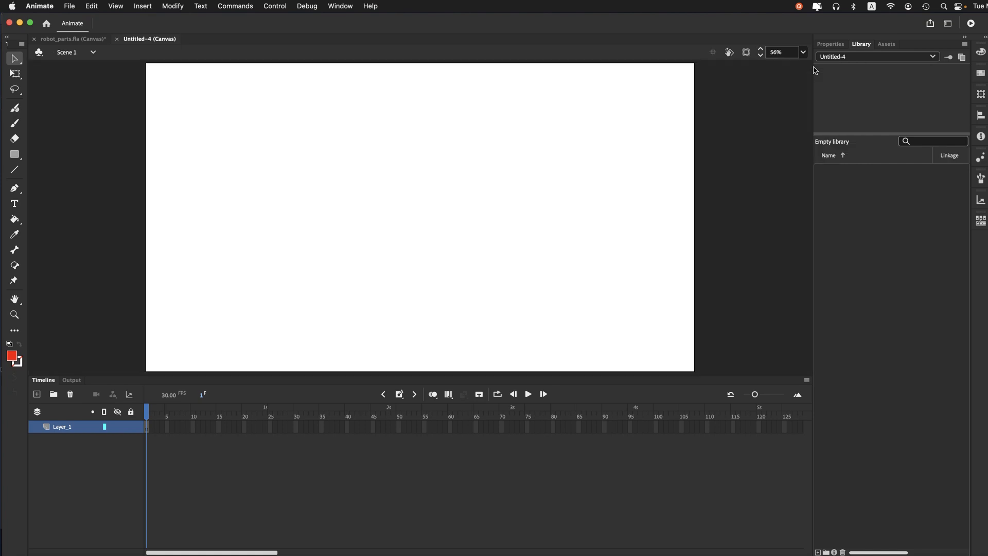
left_click(68, 7)
mouse_move(90, 163)
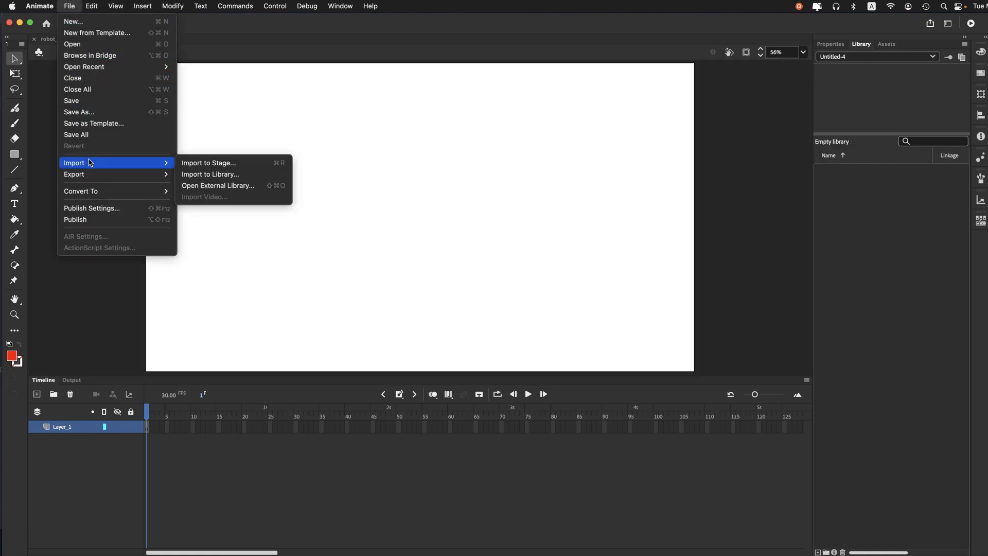
Start Import to Stage, pick robot.psd and set the file filter to All Files (*.*).
left_click(215, 170)
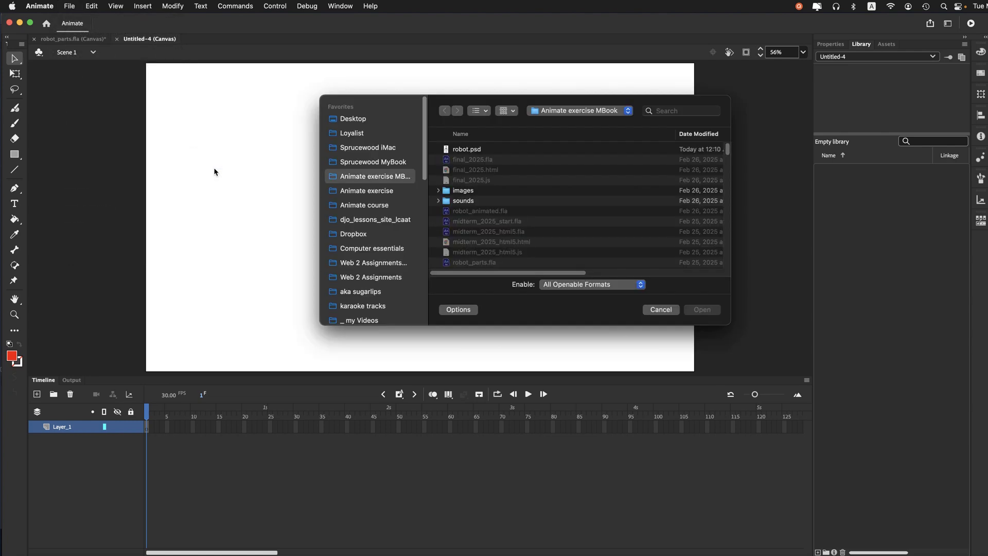
left_click(487, 153)
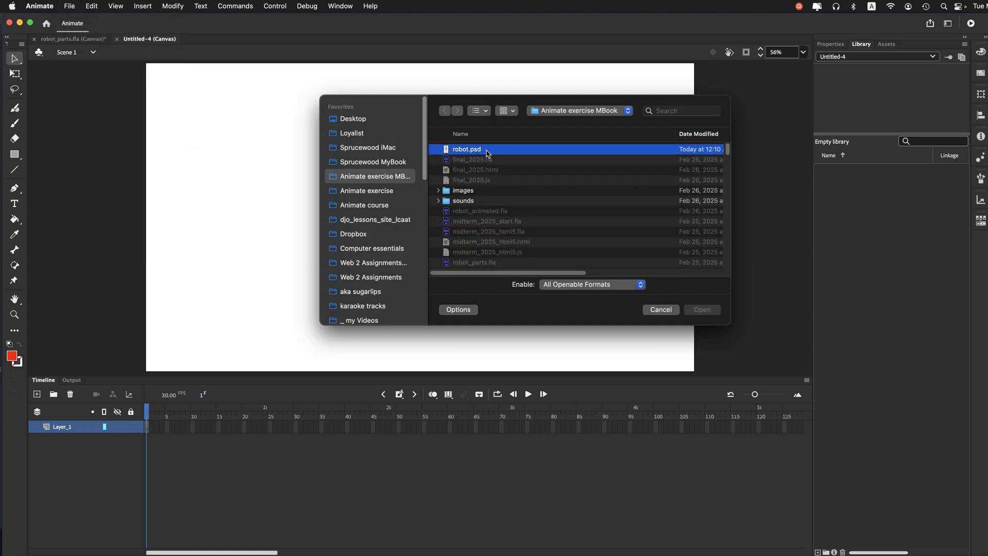
left_click(548, 289)
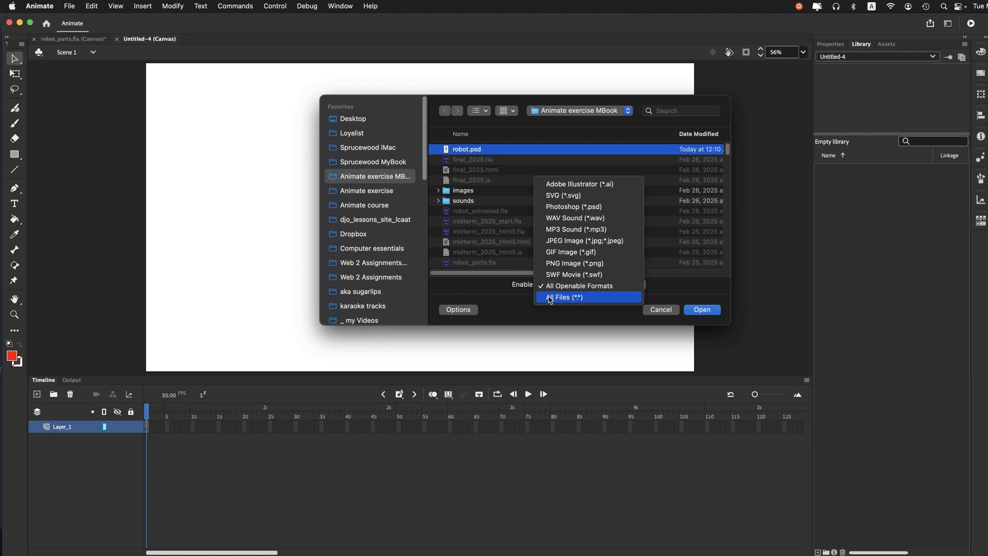
left_click(550, 298)
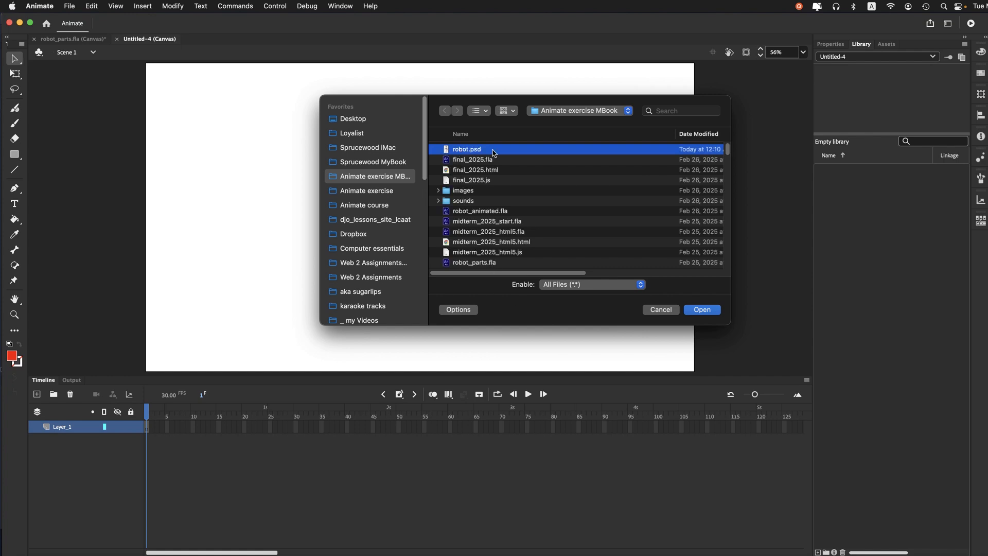
Open robot.psd's import options and review the head, neck and chest layer settings.
left_click(695, 312)
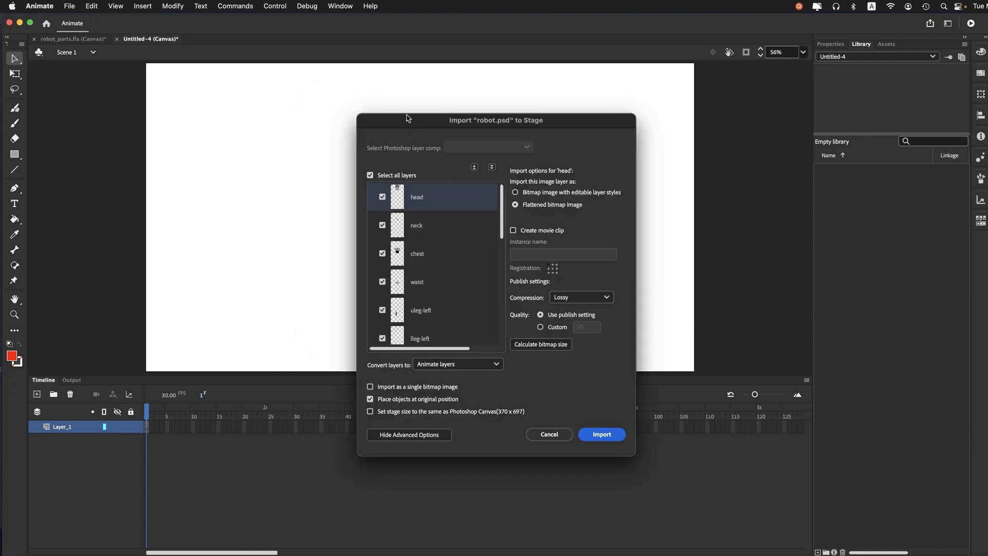
left_click_drag(408, 117, 354, 91)
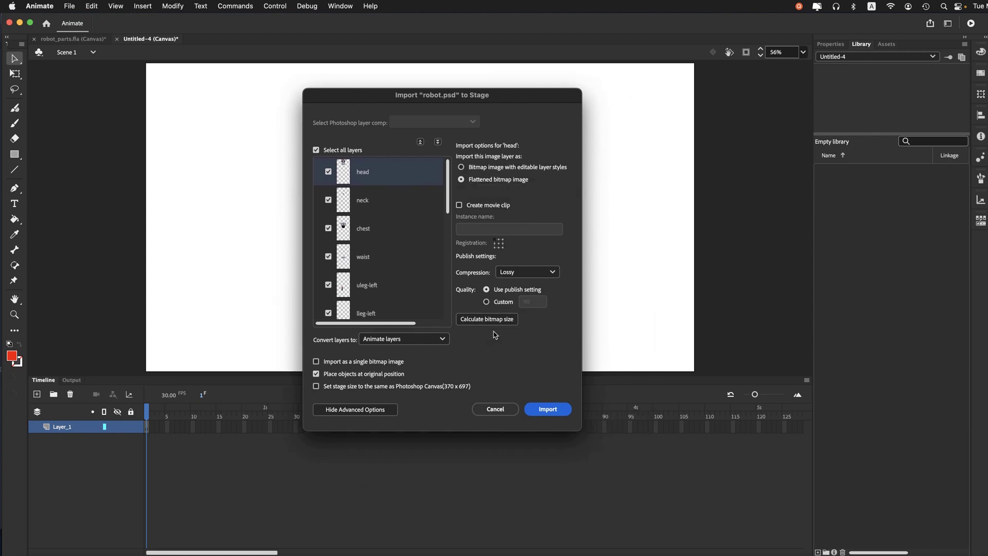
left_click(375, 202)
left_click(371, 230)
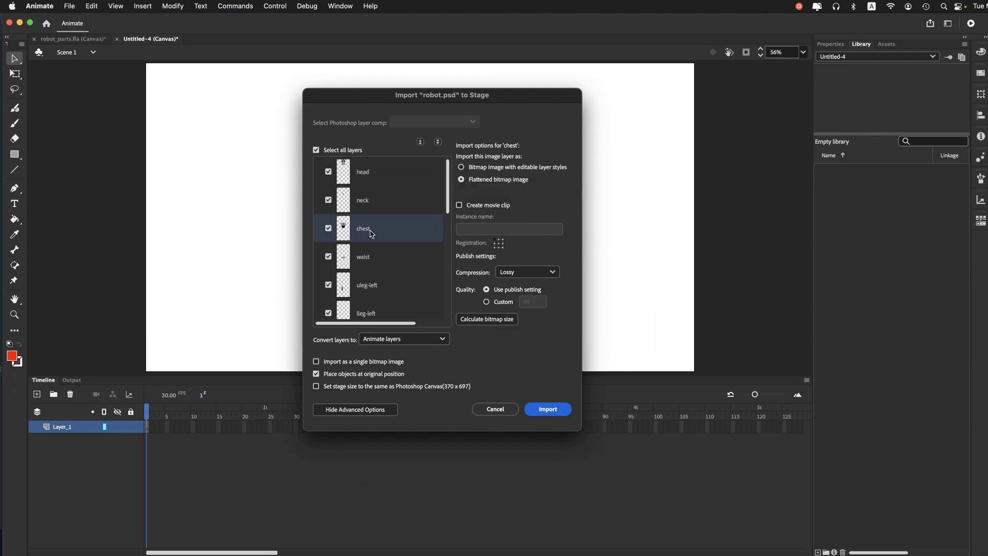
left_click(386, 178)
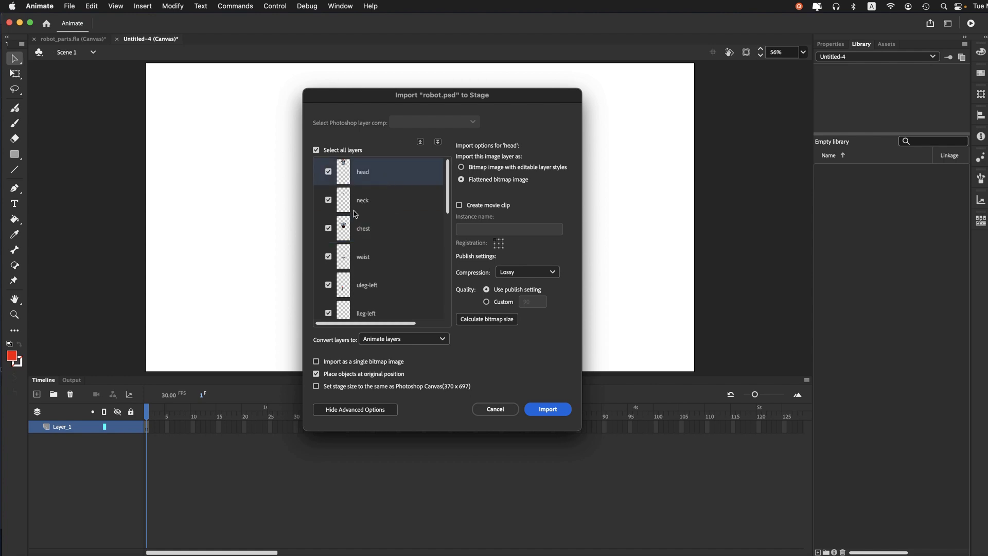
scroll(383, 238, "down", 3)
scroll(382, 238, "down", 5)
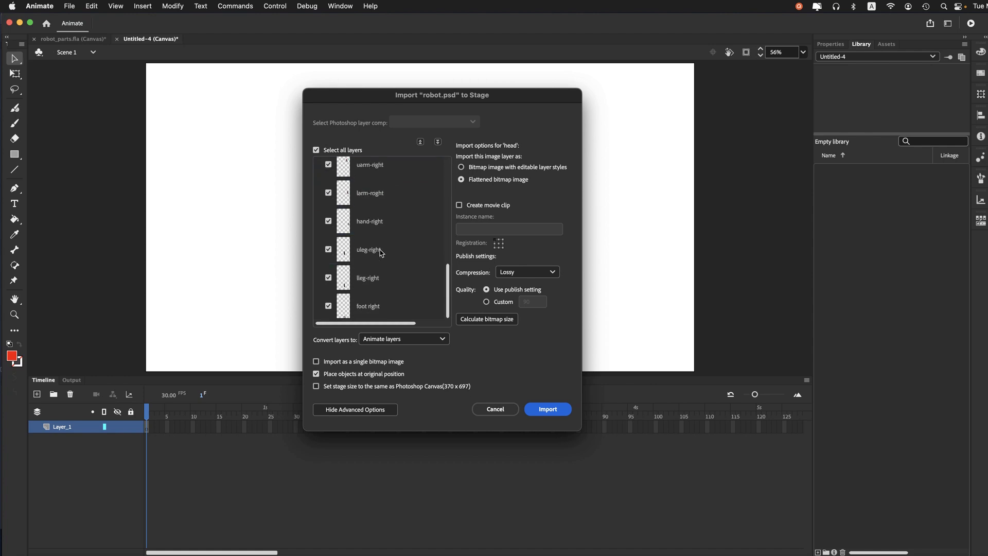
Select all PSD layers, import them as bitmaps with editable layer styles, converted to Animate layers.
key("super+a")
scroll(375, 301, "up", 8)
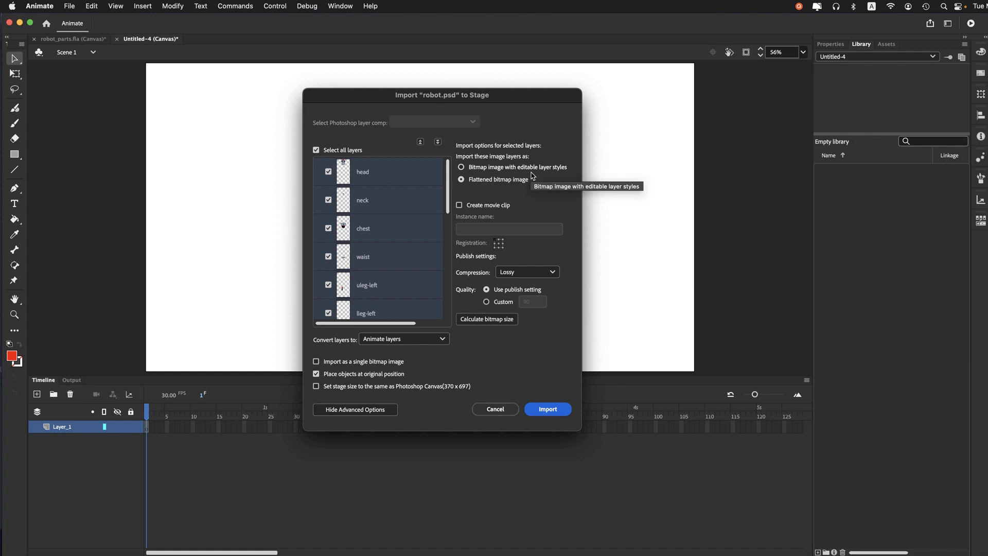
left_click(463, 169)
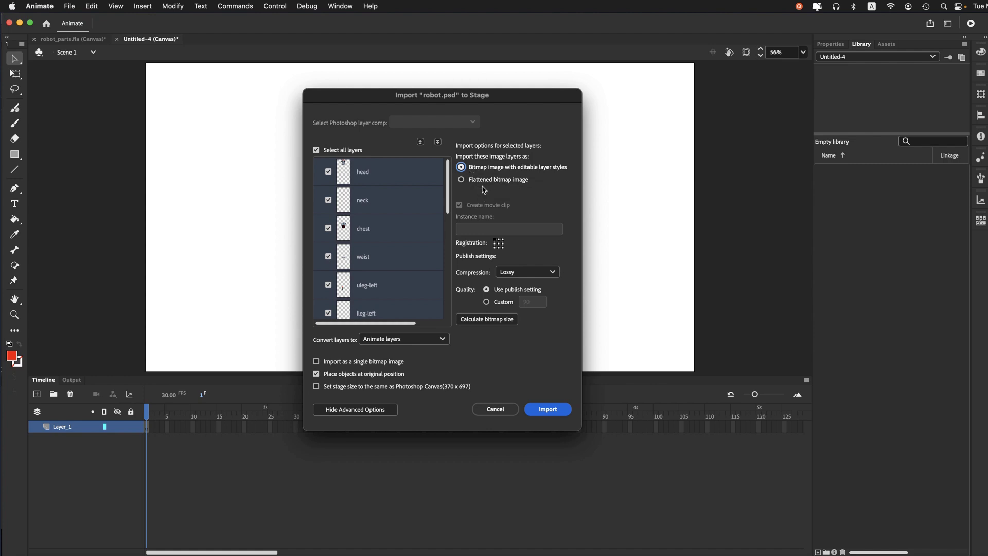
left_click(437, 340)
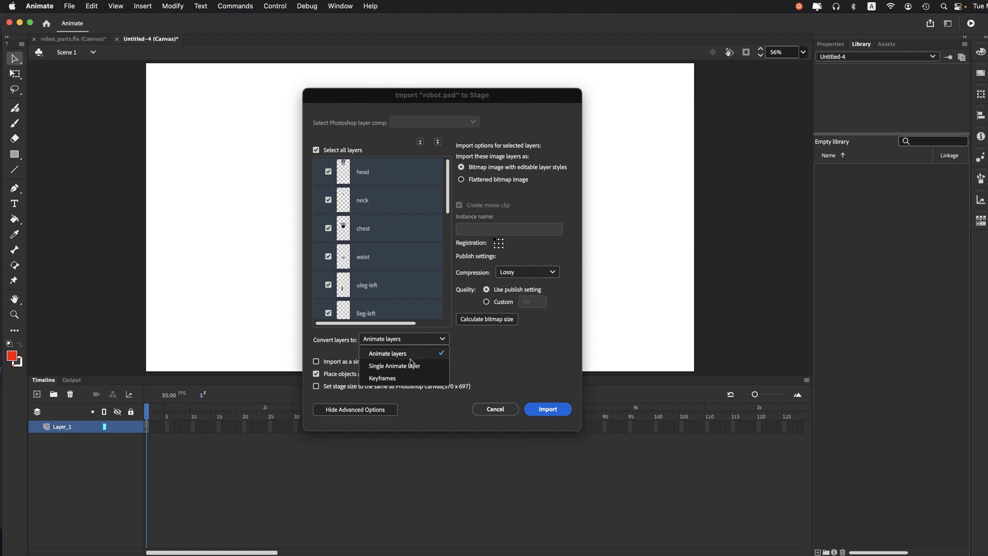
left_click(485, 362)
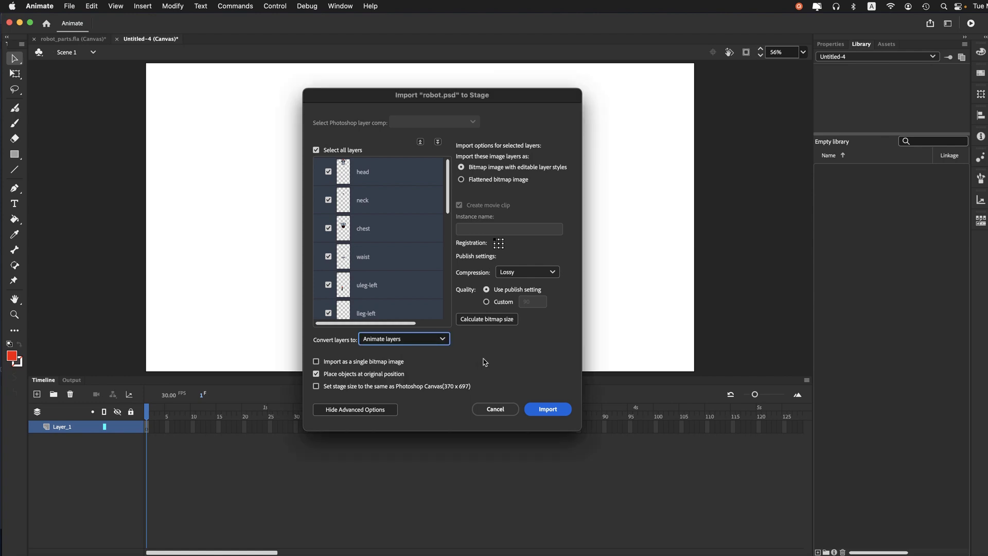
Import the robot parts, enlarge the Timeline, and drag the robot to the stage centre.
left_click(535, 411)
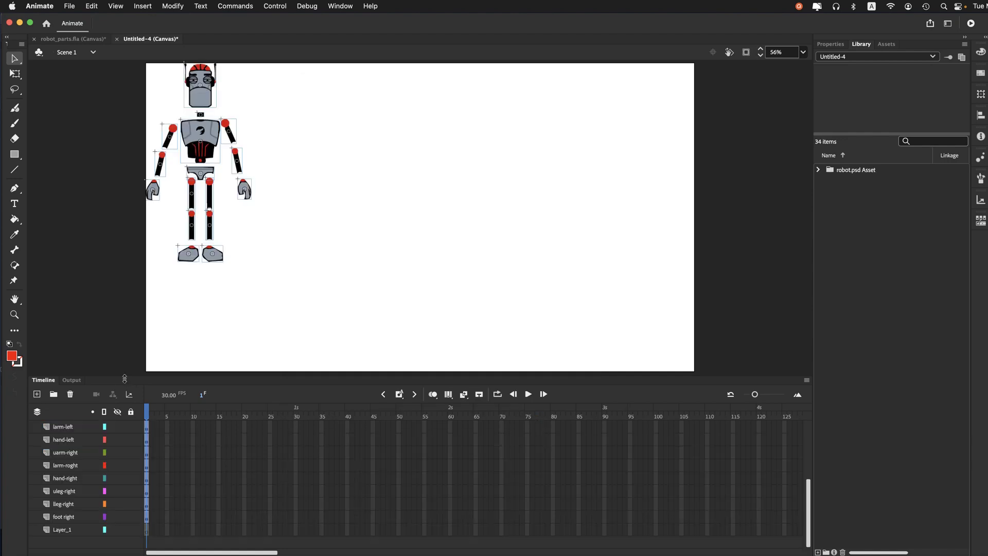
left_click_drag(124, 380, 110, 292)
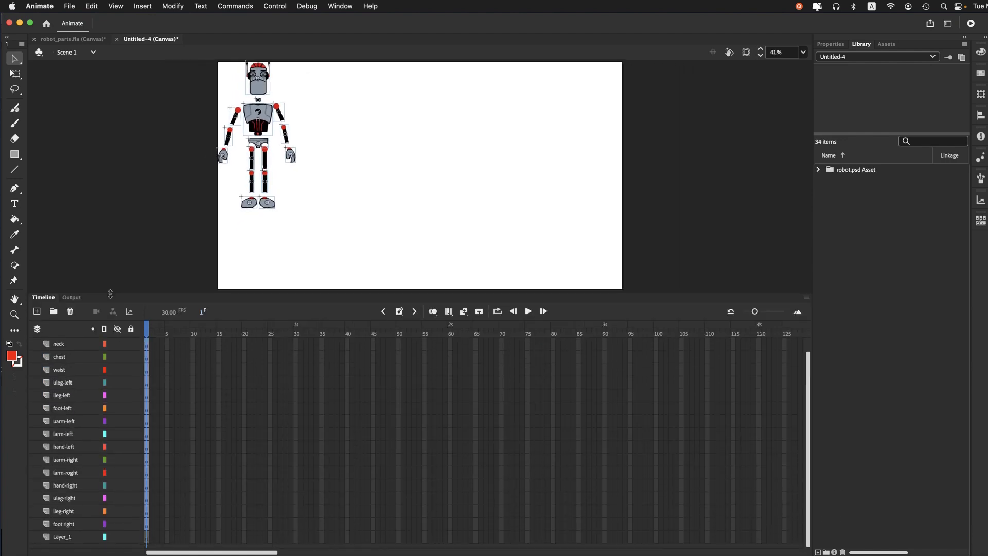
left_click_drag(266, 74, 393, 122)
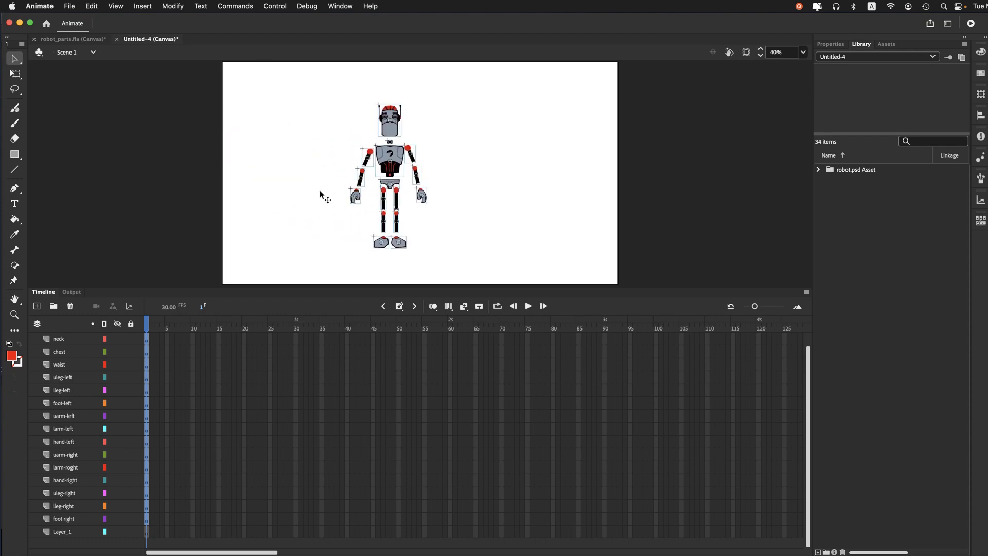
left_click(324, 194)
Use Free Transform to move the robot head's transformation point down to its base.
left_click(395, 133)
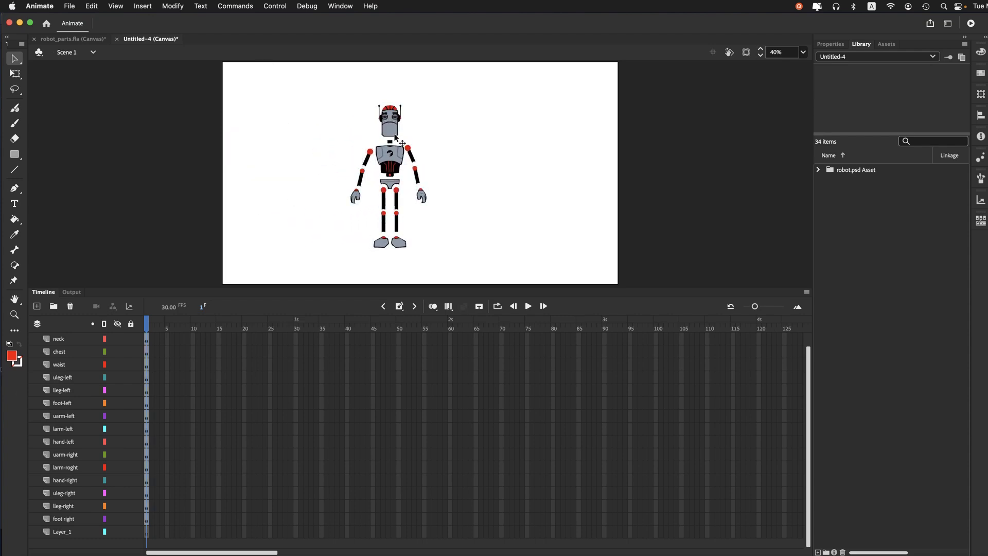
key("super+shift+d")
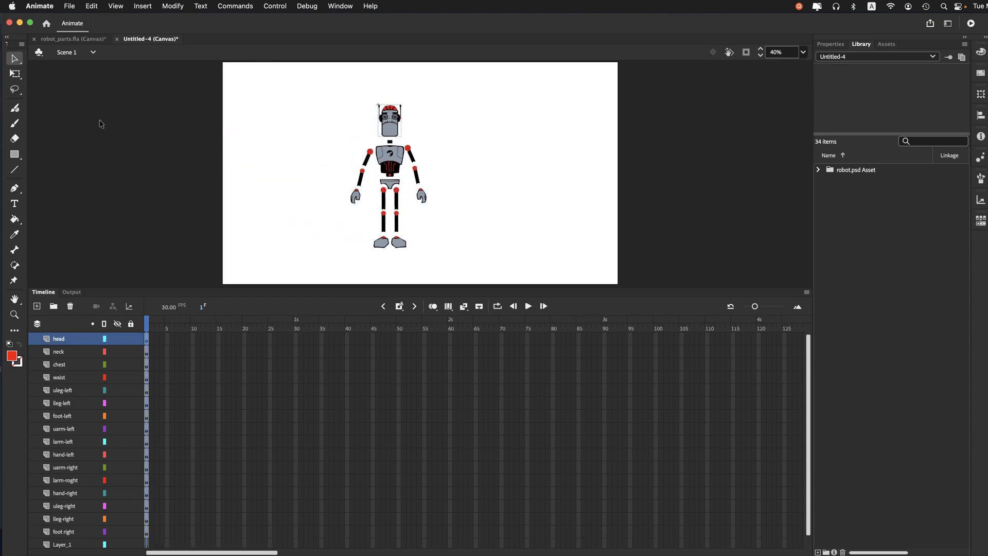
left_click(15, 74)
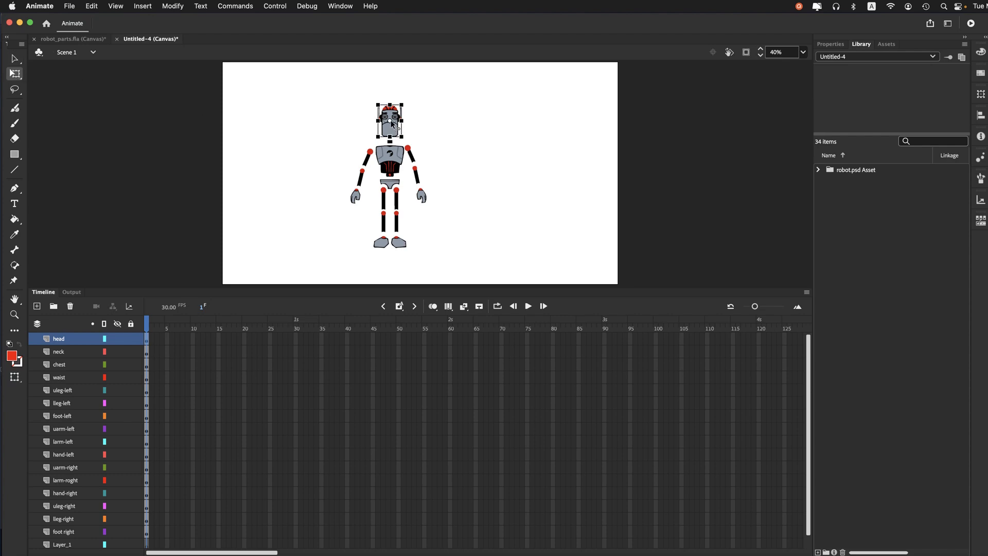
left_click_drag(391, 121, 390, 132)
left_click(17, 60)
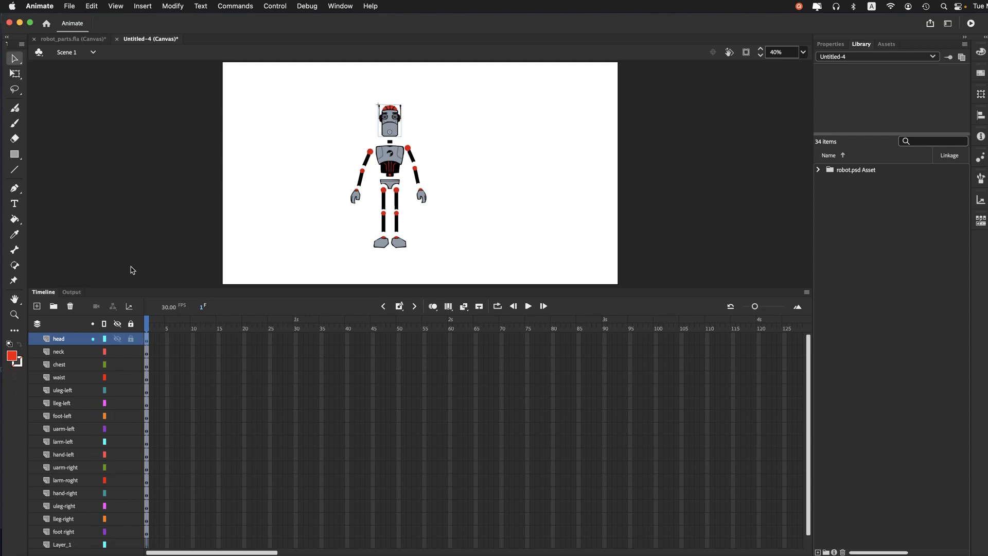
left_click(70, 6)
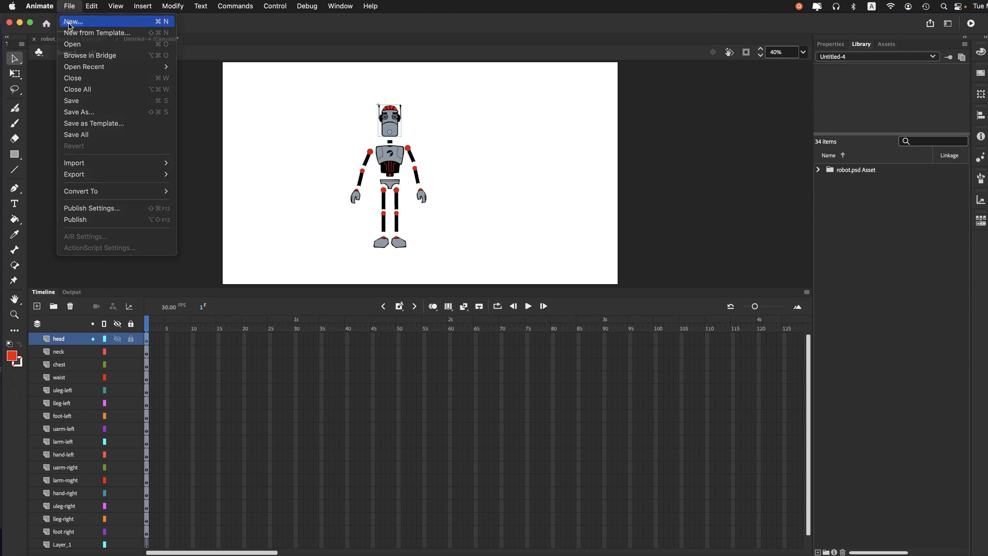
Create another 1920×1080 HTML5 Canvas document, Untitled-5, and fit the stage in the window.
left_click(70, 22)
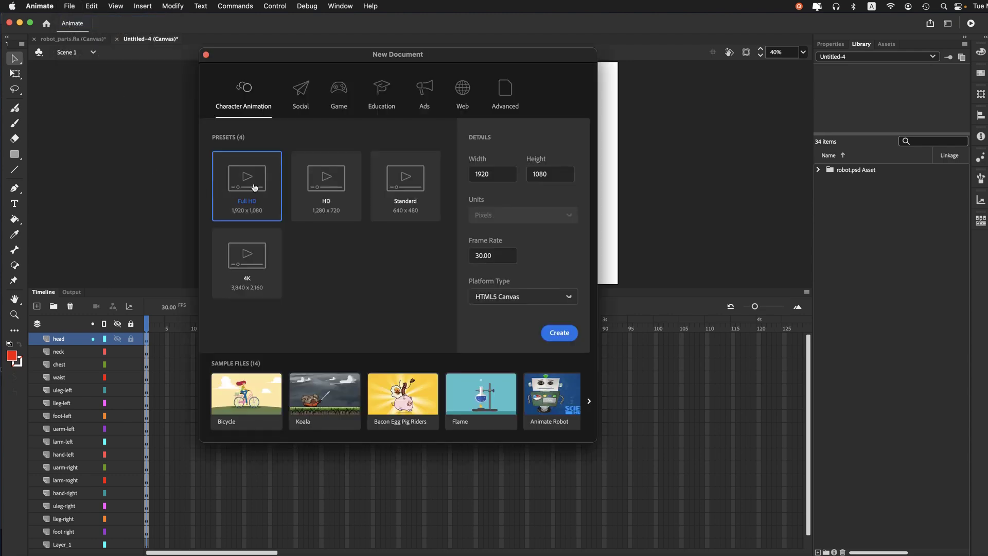
left_click(560, 334)
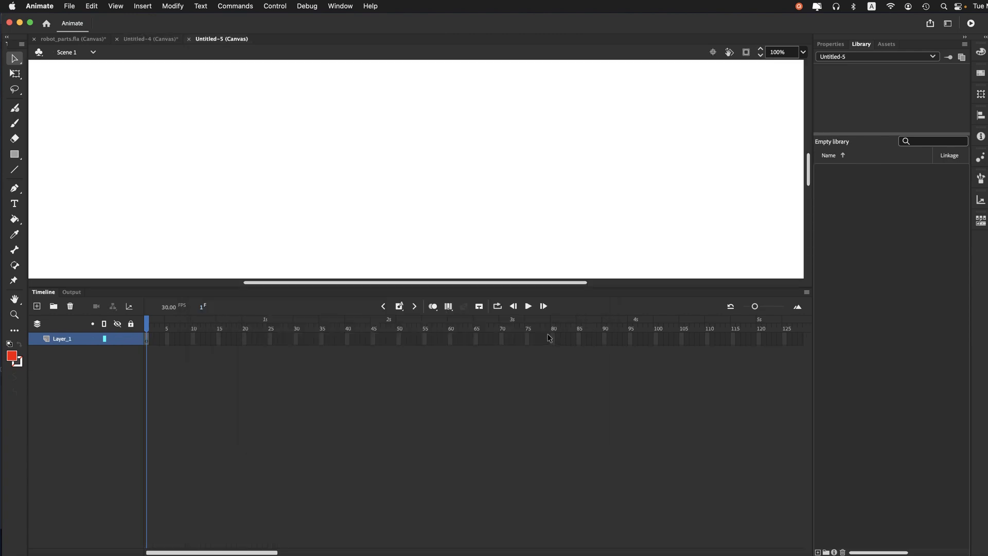
left_click(804, 52)
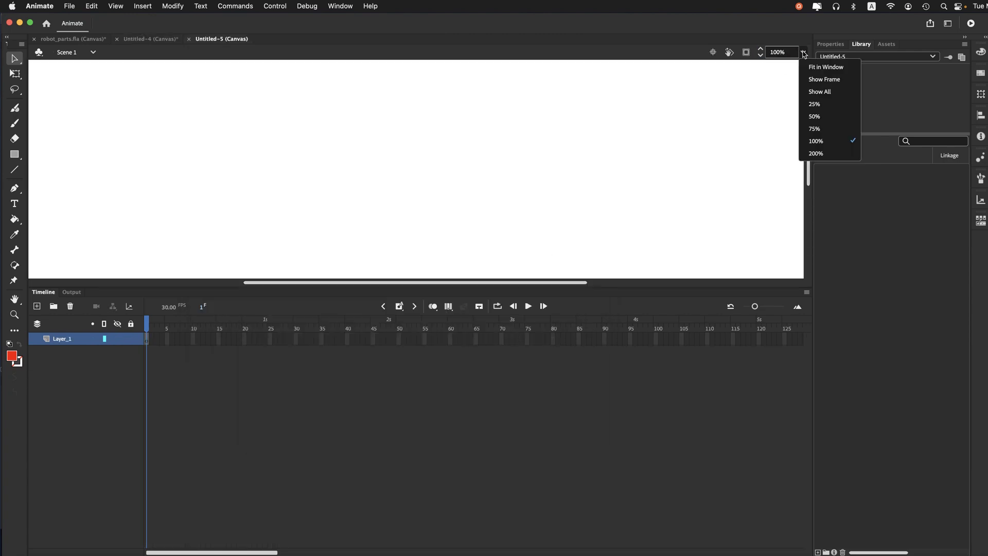
left_click(810, 66)
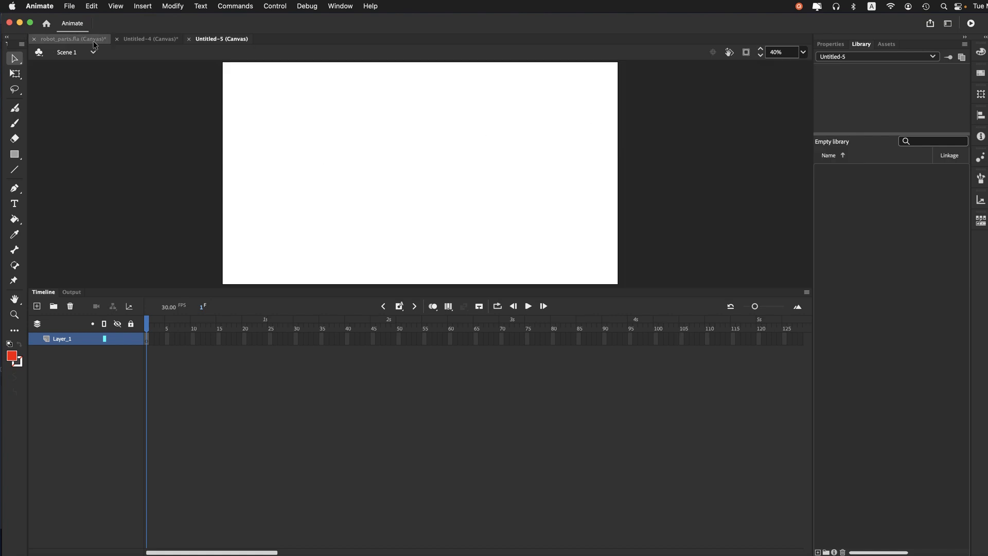
Use Import to Stage to open robot.psd's import options.
left_click(70, 5)
mouse_move(126, 162)
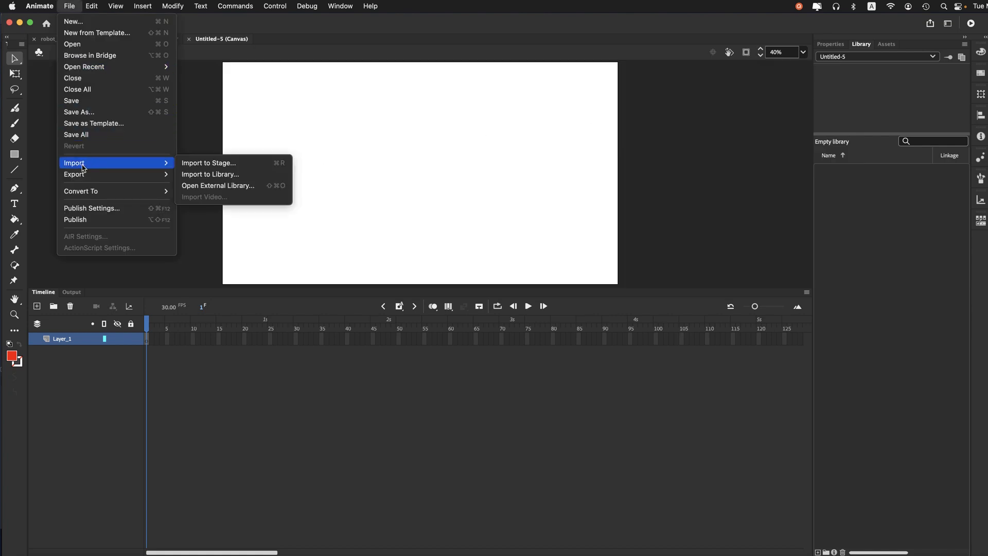
left_click(188, 164)
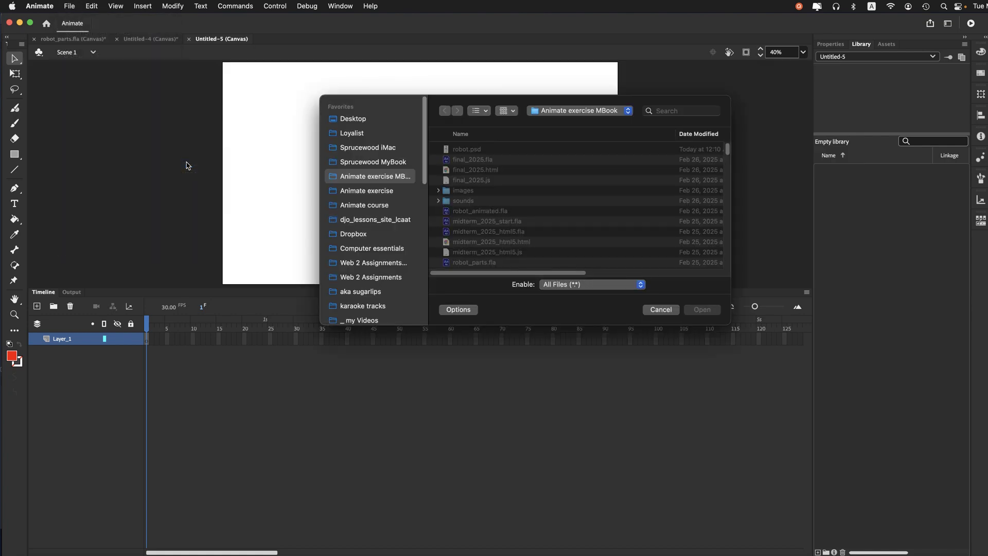
left_click(464, 154)
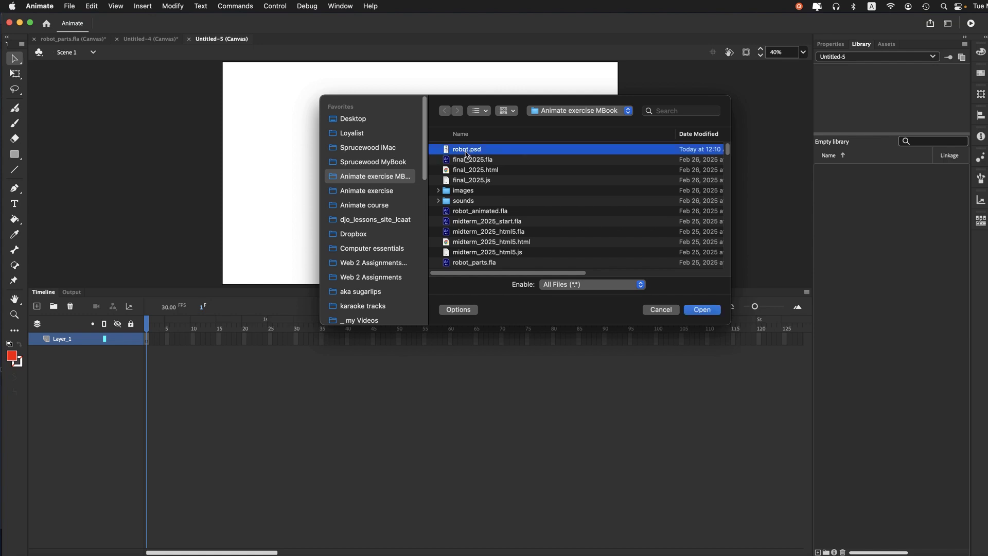
left_click(694, 311)
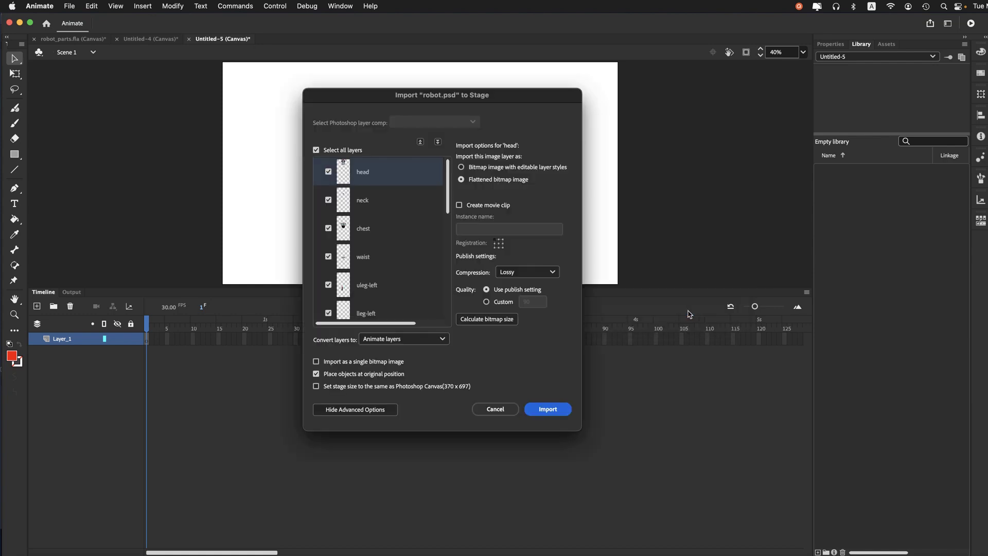
Select all PSD layers as editable-style bitmaps in movie clips, converted to a Single Animate layer.
scroll(402, 205, "down", 3)
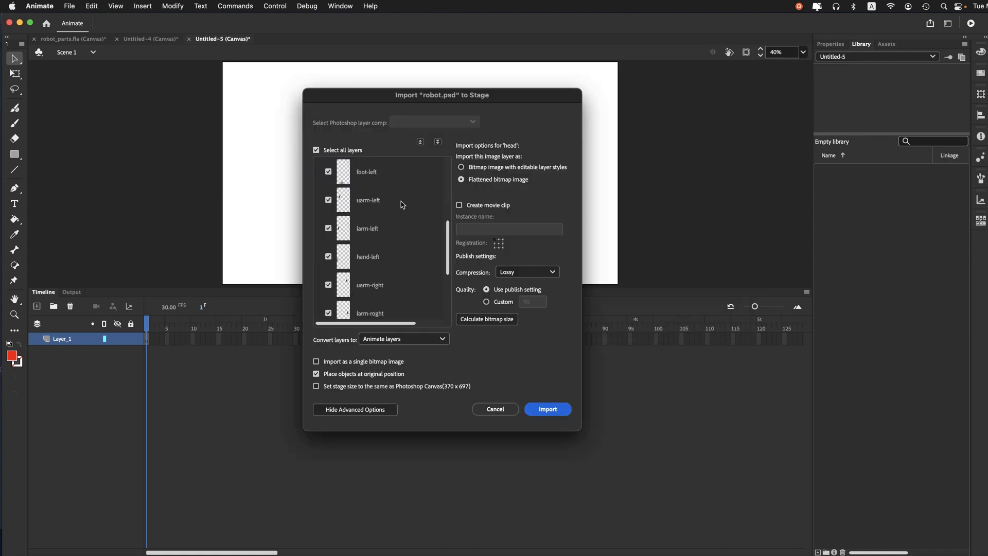
scroll(402, 205, "down", 3)
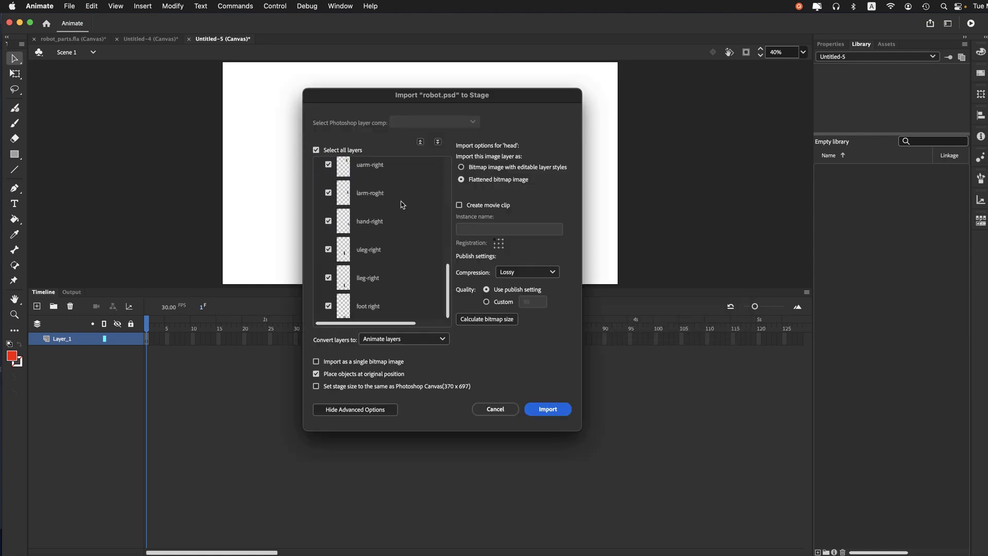
left_click(373, 305, "shift")
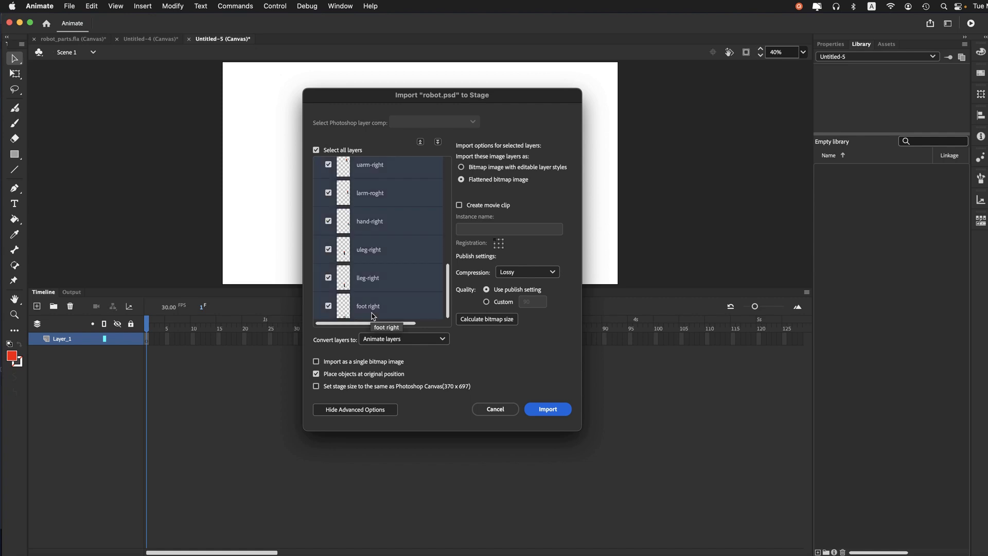
left_click(461, 167)
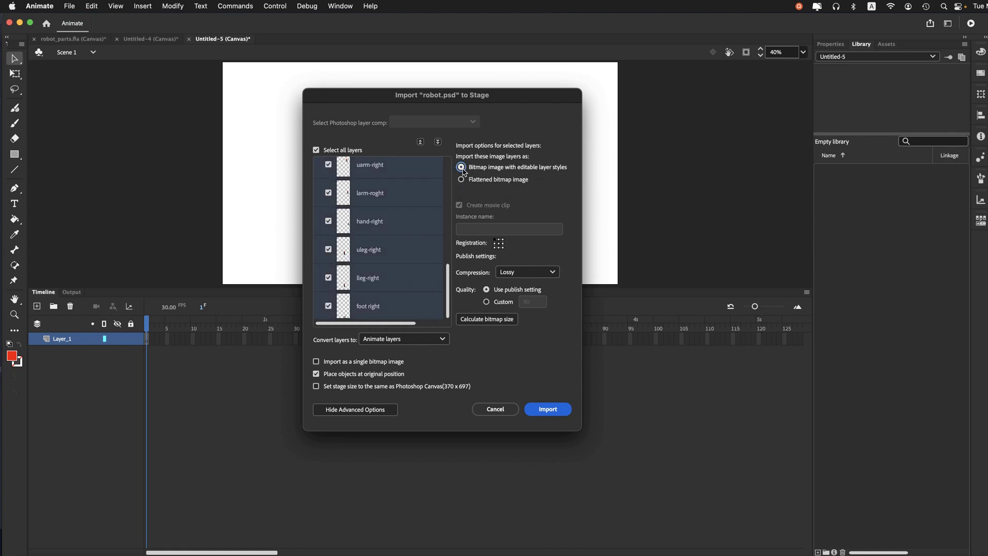
left_click(400, 339)
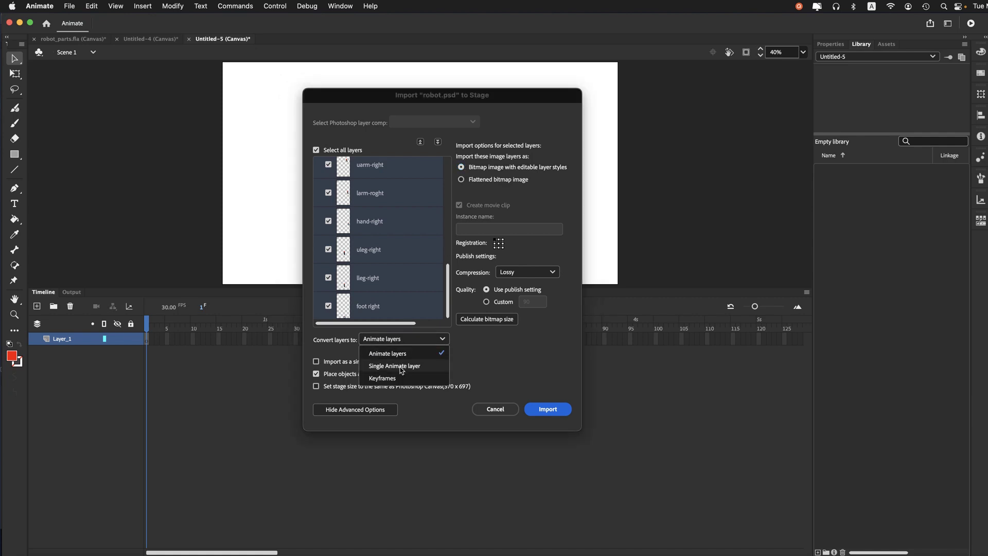
left_click(401, 366)
Import the robot onto one layer, drag its parts to the stage centre, and deselect.
left_click(538, 410)
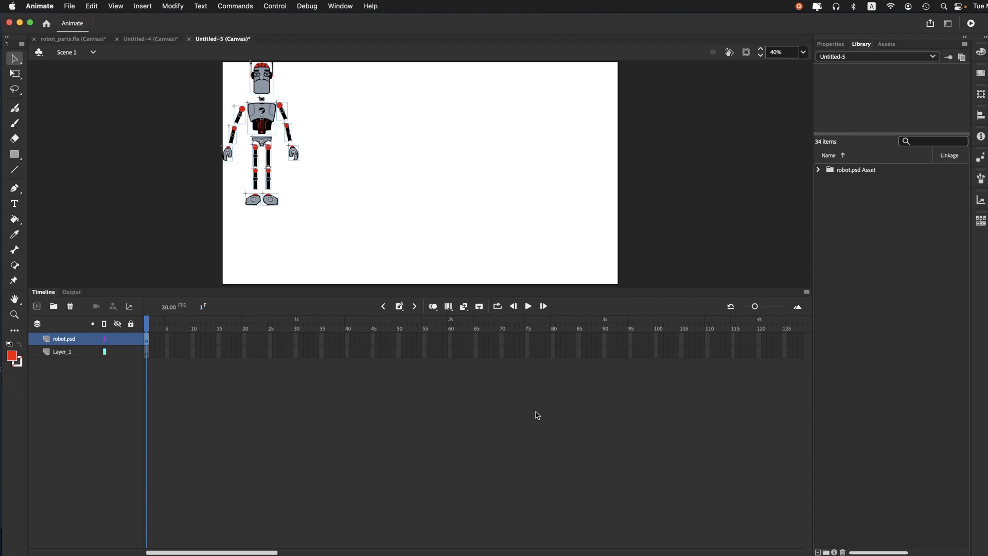
left_click_drag(276, 126, 416, 168)
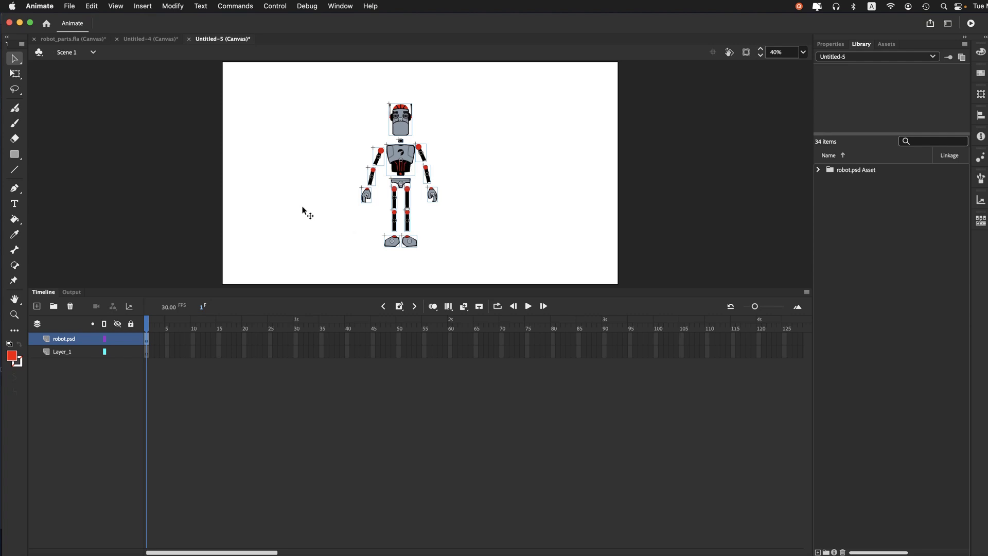
left_click(301, 238)
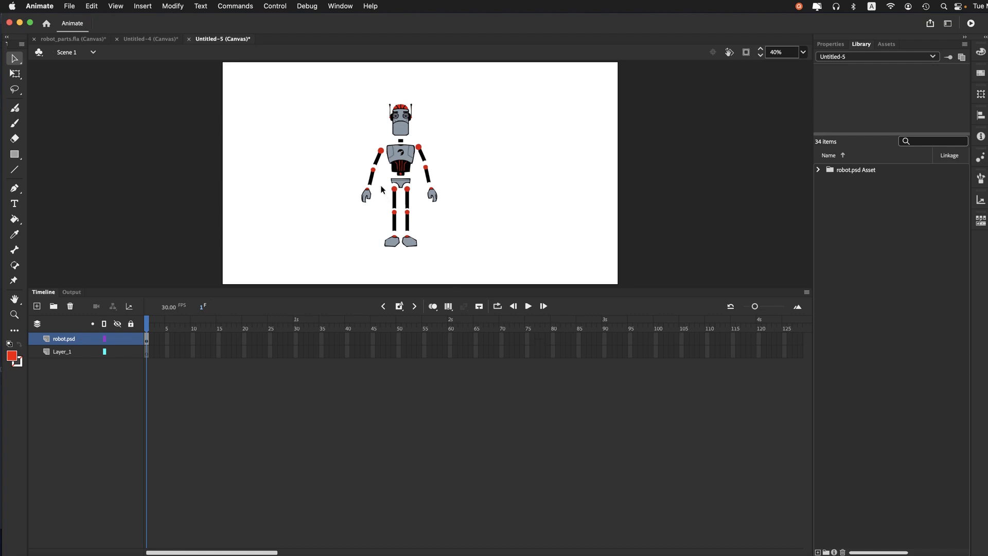
Select the chest, preview foot, hand, head and leg symbols in the robot.psd Asset folder, then view chest properties.
left_click(401, 164)
left_click(818, 169)
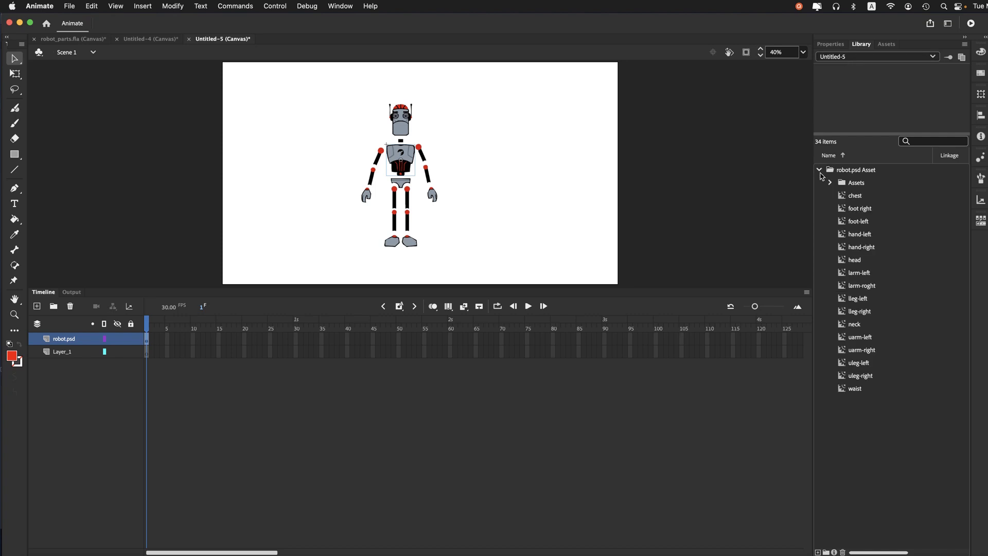
left_click(842, 211)
left_click(847, 235)
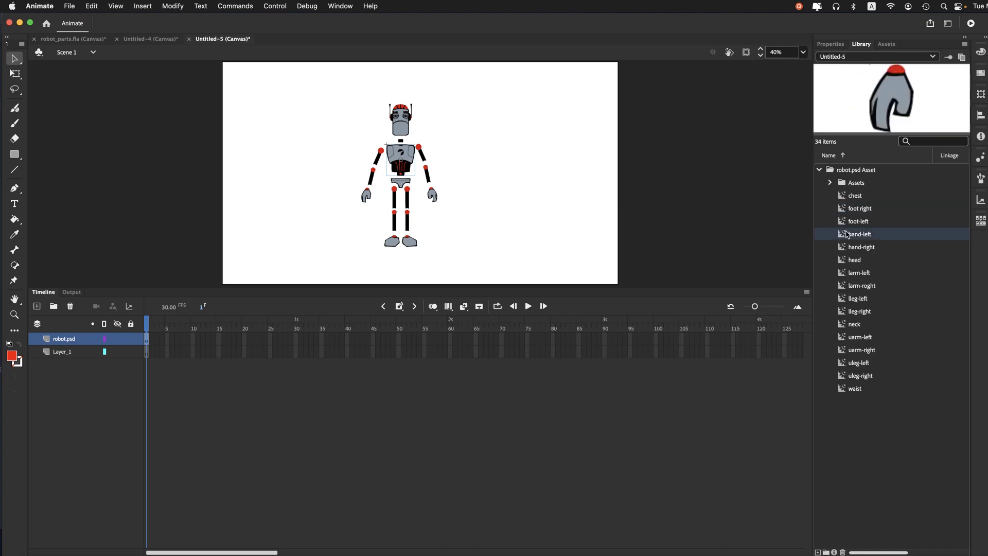
left_click(848, 260)
left_click(850, 299)
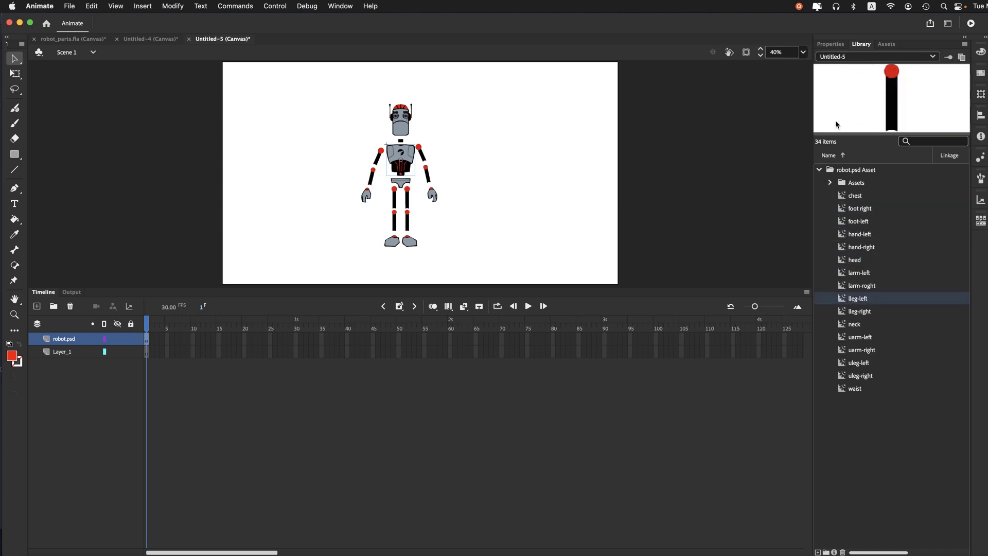
left_click(831, 44)
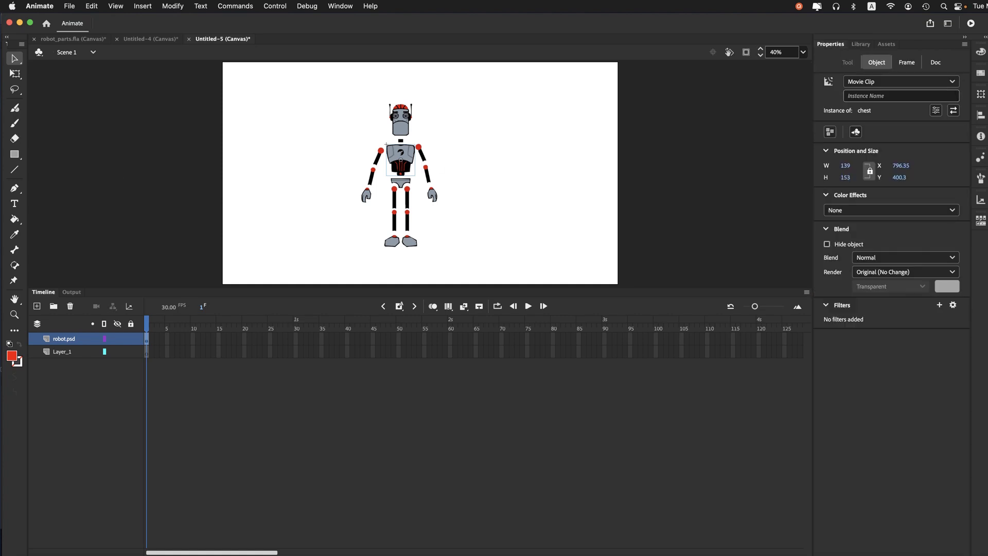
View robot.psd's colour channels in Photoshop, then return to Animate.
key("super+Tab")
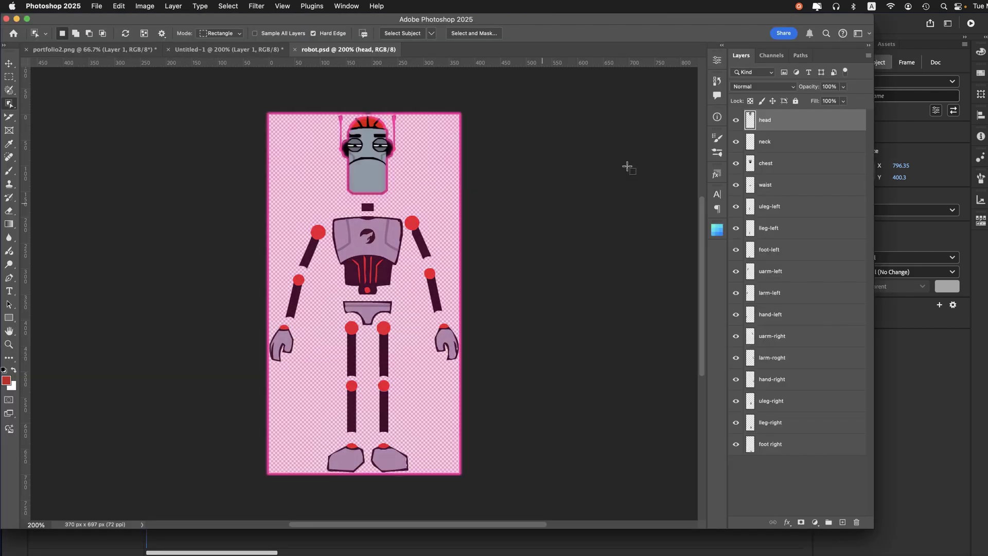
left_click(772, 55)
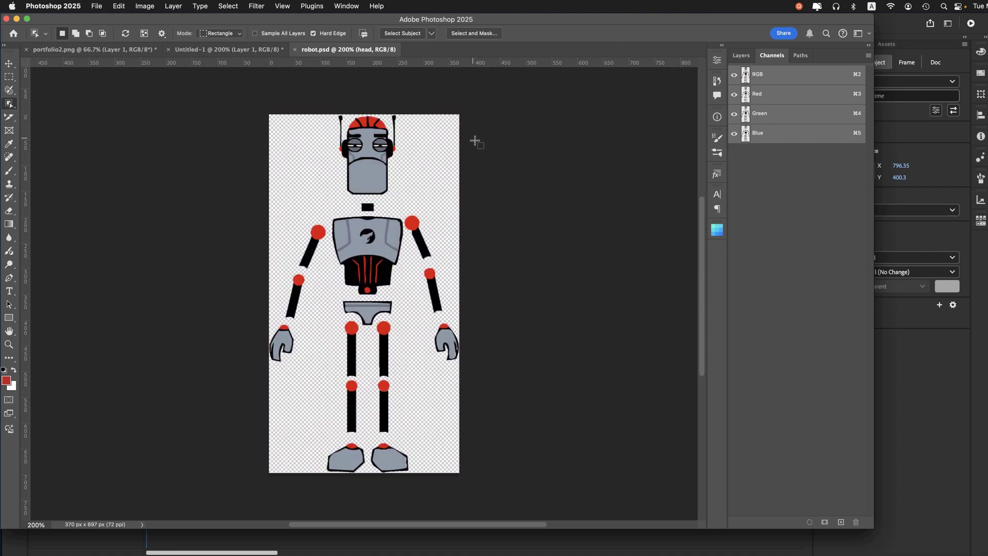
key("super+Tab")
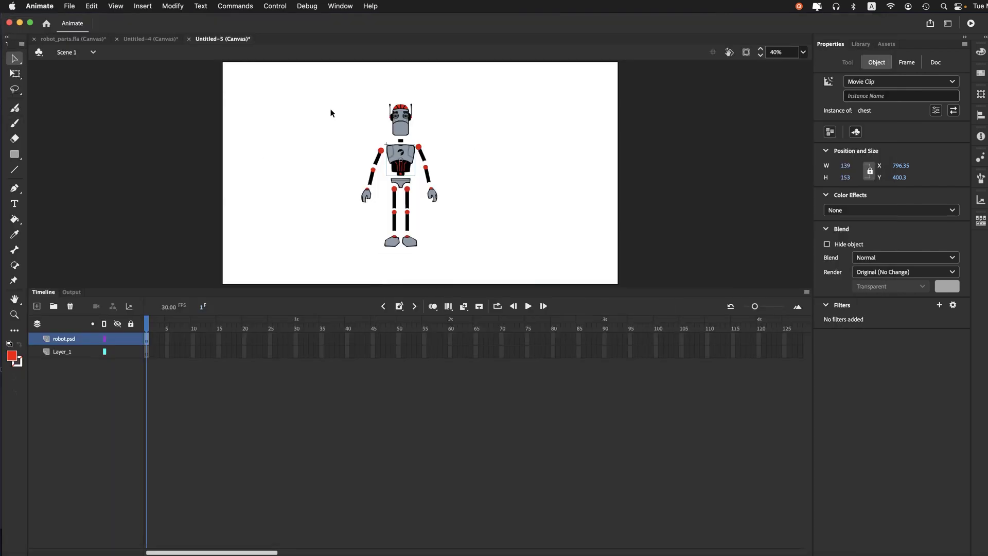
Inspect the head, right upper arm and right lower arm movie clip properties.
left_click(405, 122)
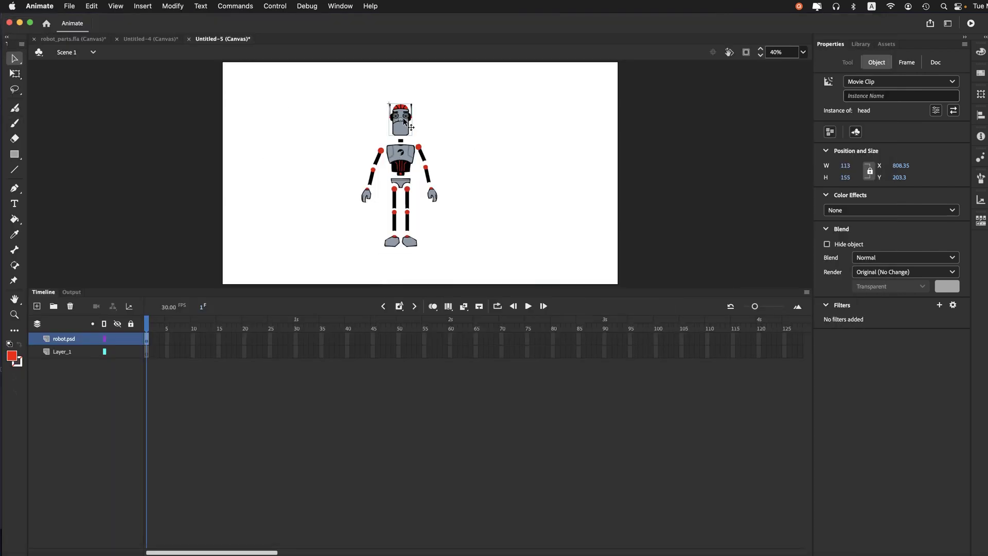
left_click(422, 156)
left_click(430, 178)
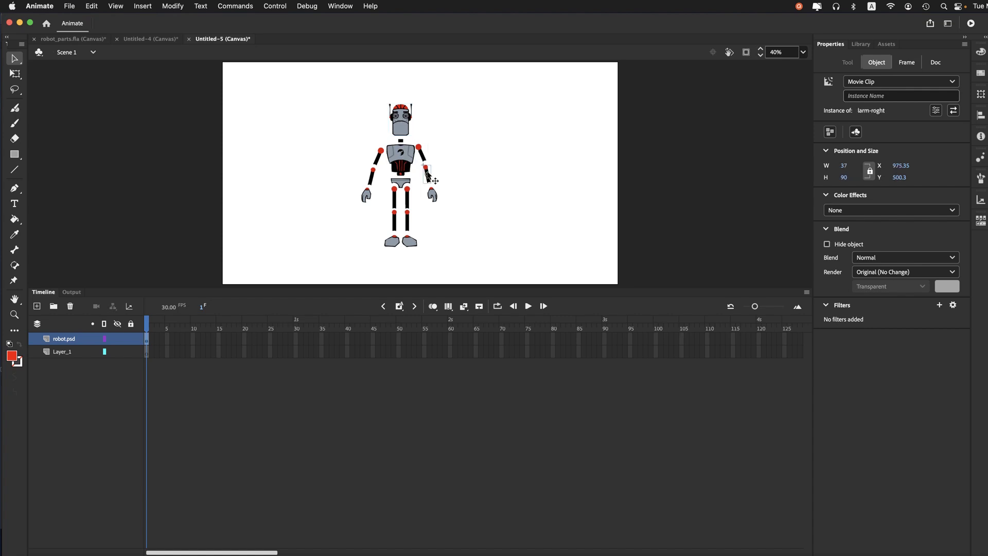
Return to Photoshop and show robot.psd's Layers panel listing its separate body-part layers.
key("super+Tab")
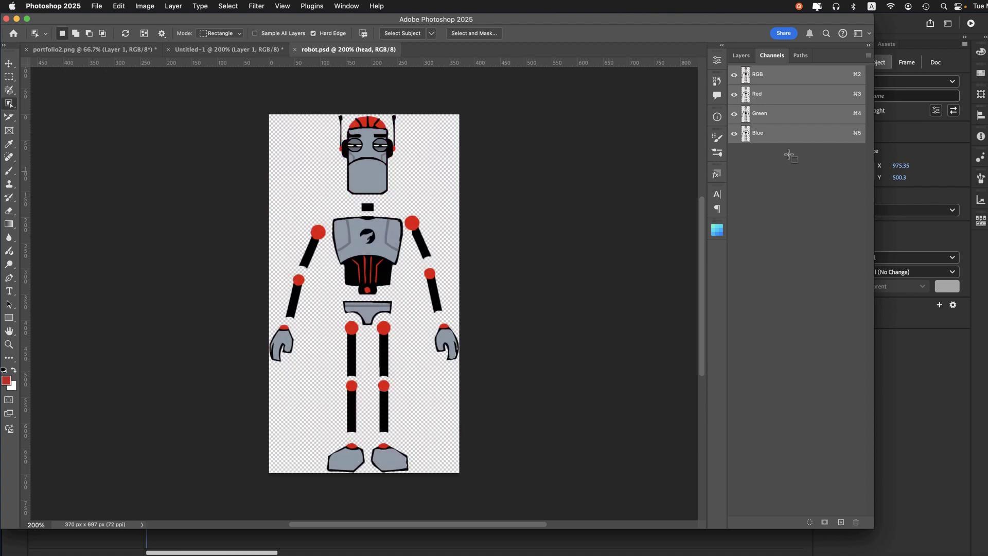
left_click(741, 55)
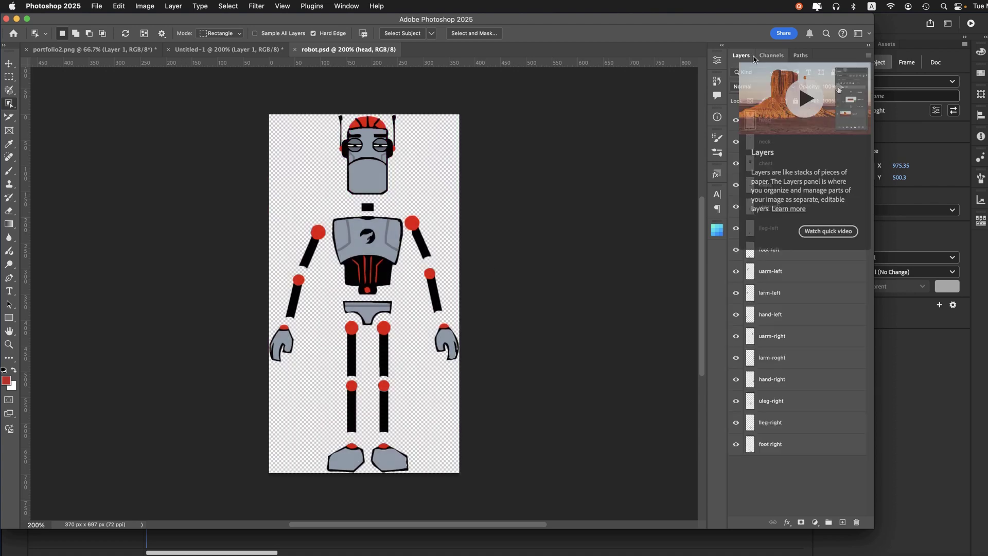
left_click(783, 56)
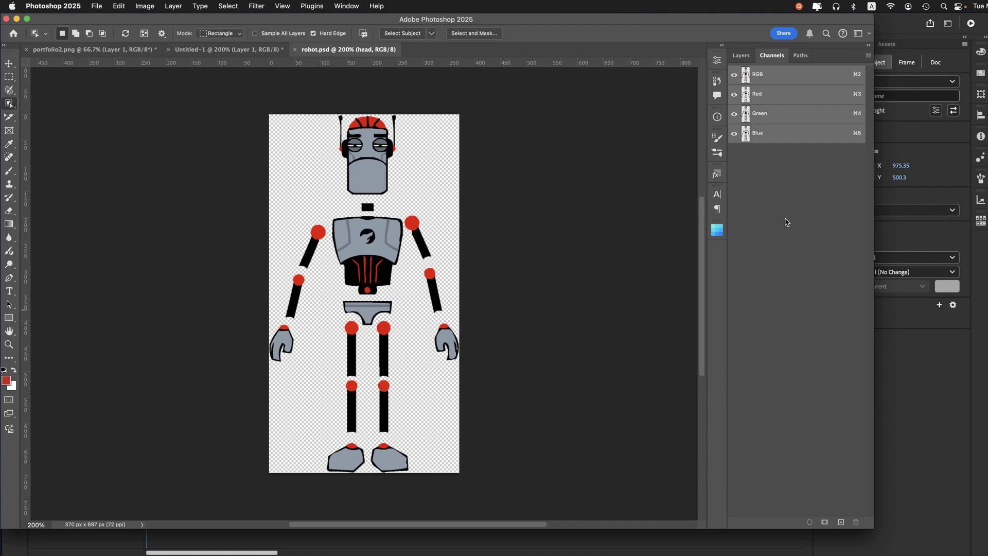
left_click(739, 61)
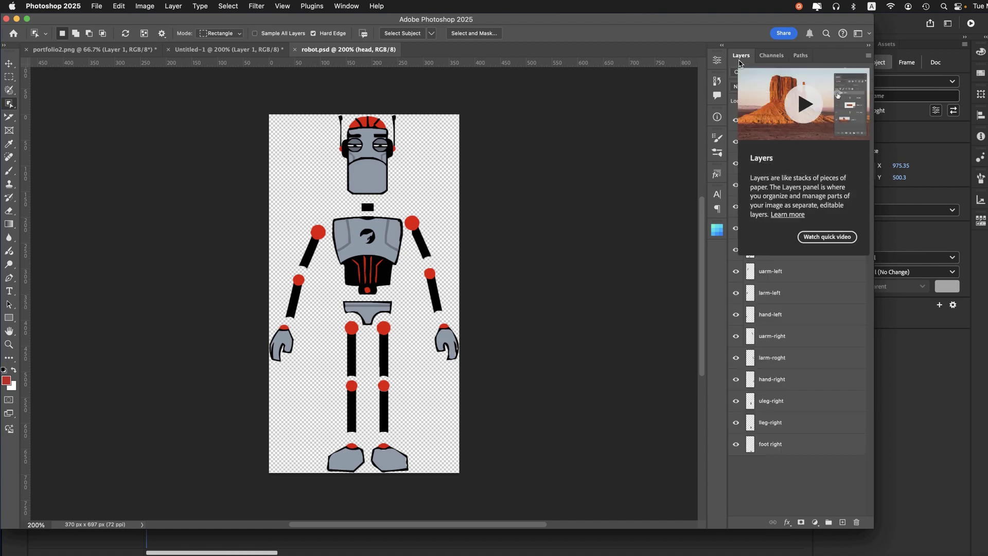